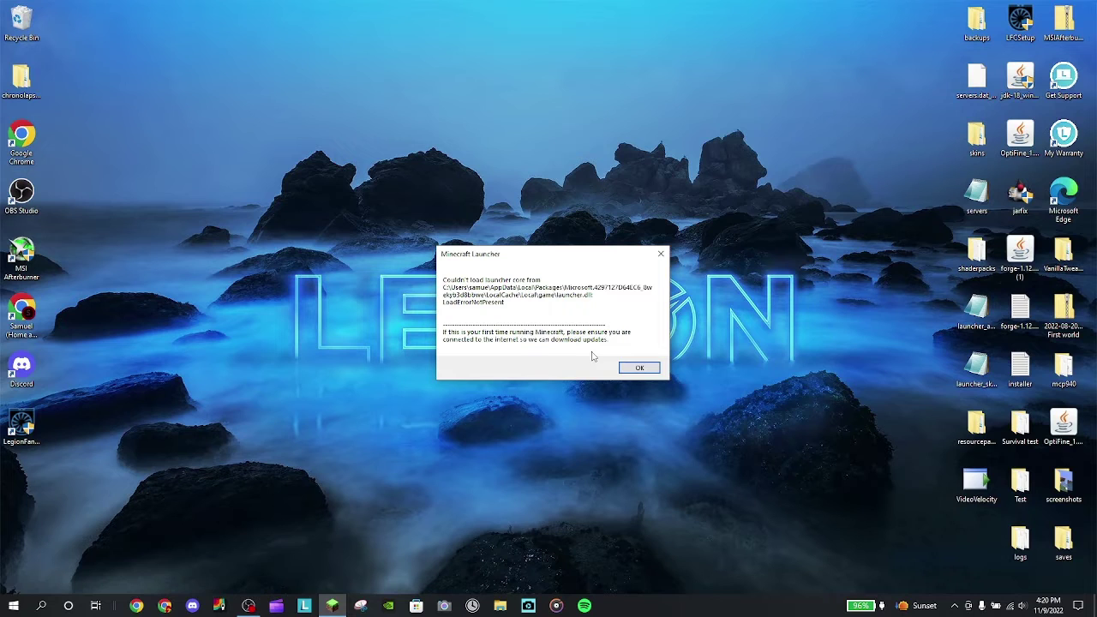
Step: Check the network connection and dismiss both Minecraft Launcher error dialogs
{"action": "mouse_move", "coordinate": [1015, 605]}
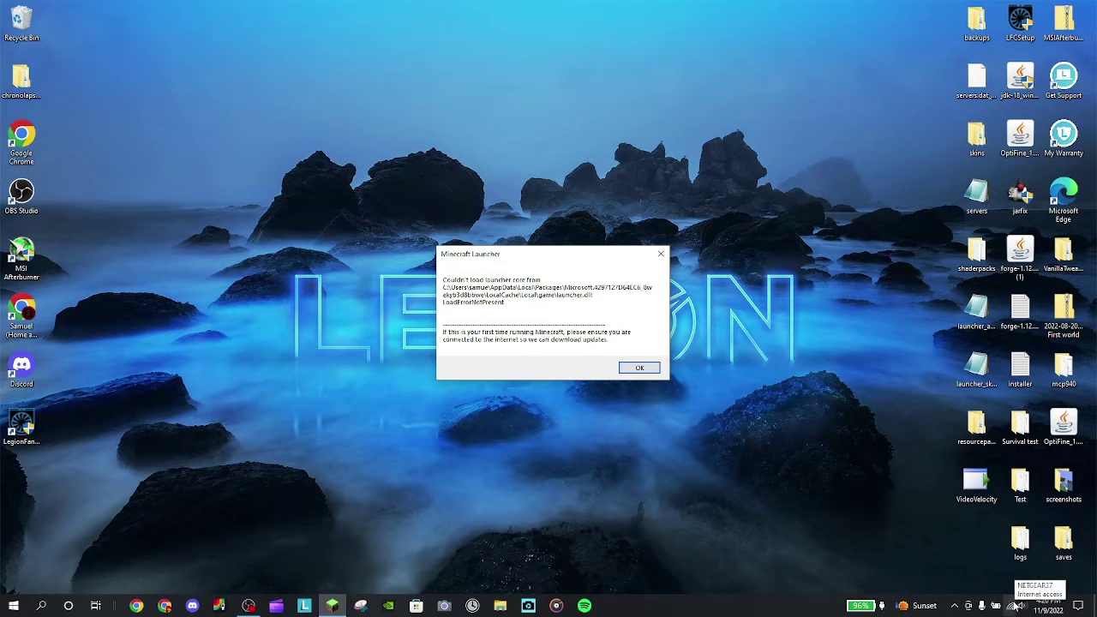
{"action": "left_click", "coordinate": [639, 367]}
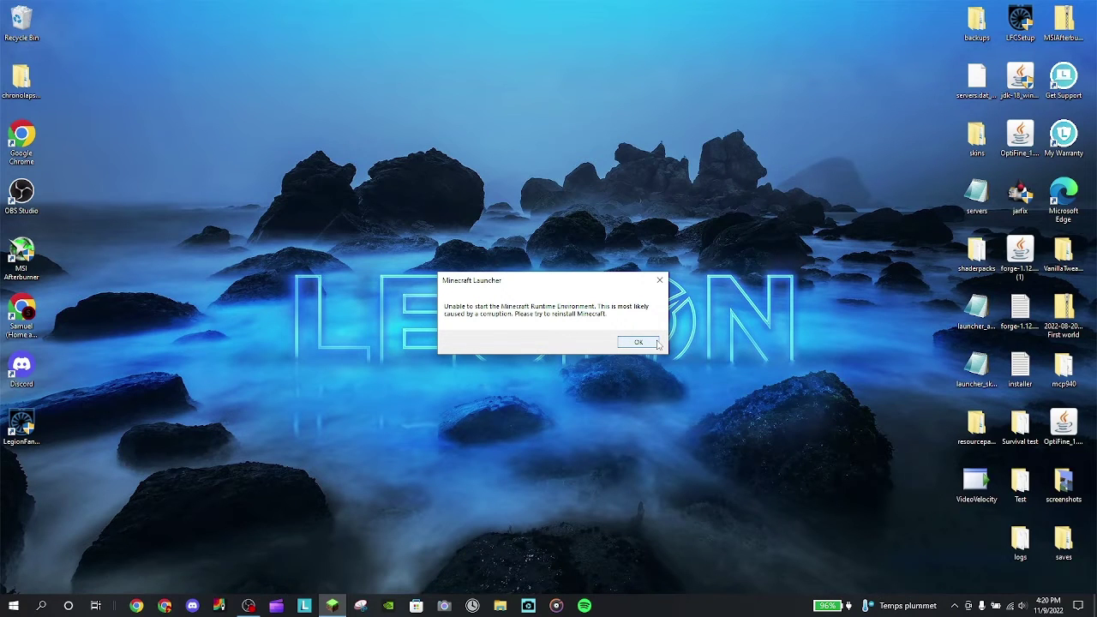
{"action": "left_click", "coordinate": [652, 344]}
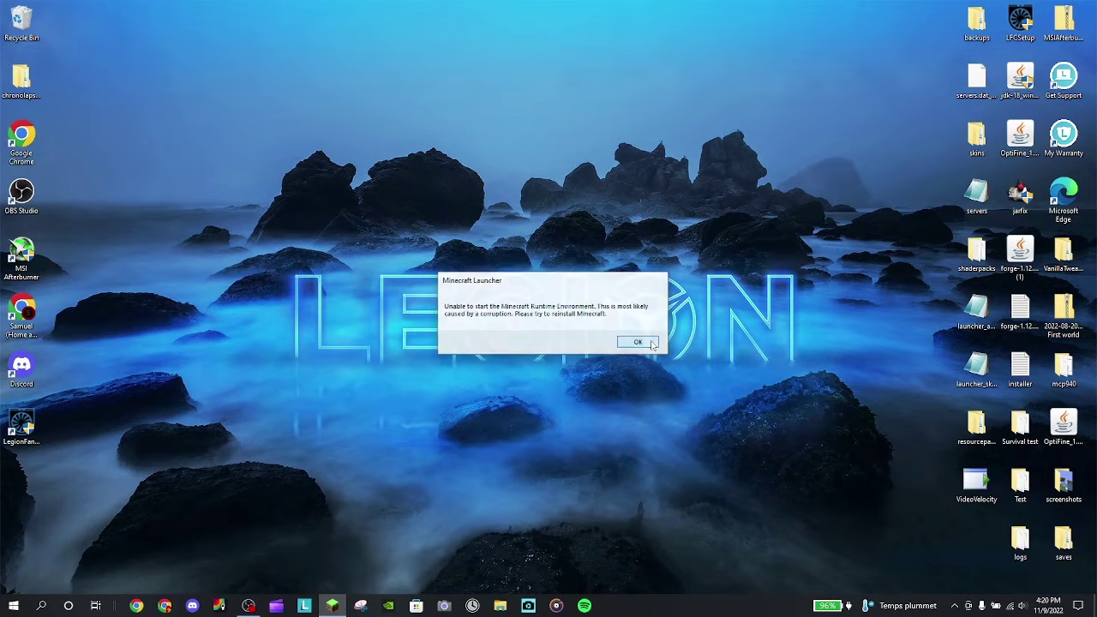
Step: Show the computer's restart and shutdown options without choosing one
{"action": "left_click", "coordinate": [13, 602]}
{"action": "left_click", "coordinate": [14, 582]}
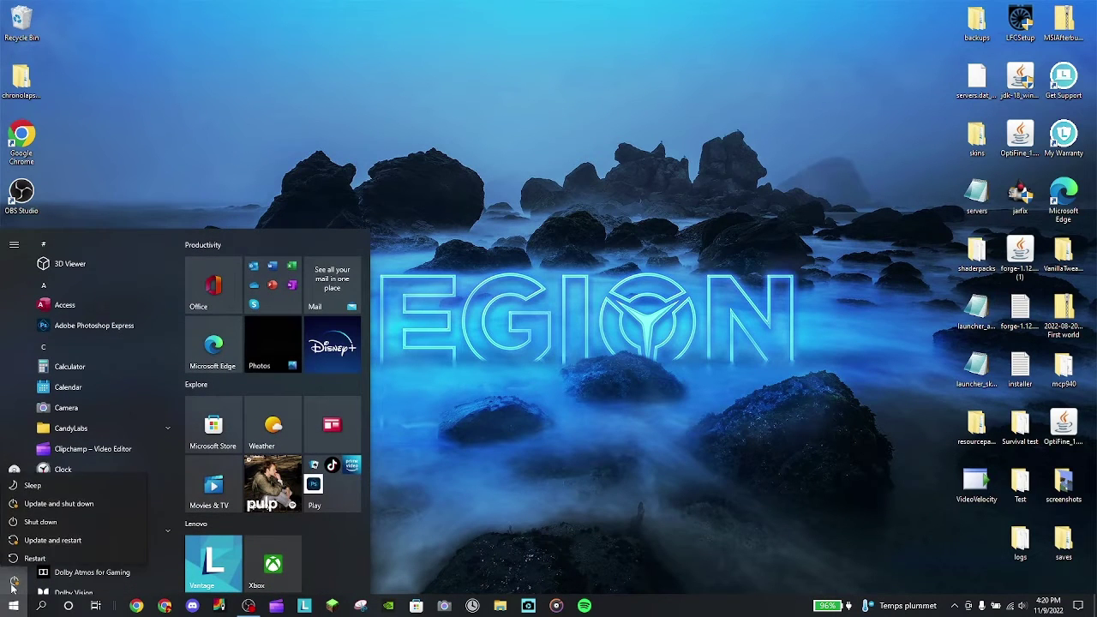
{"action": "left_click", "coordinate": [13, 581]}
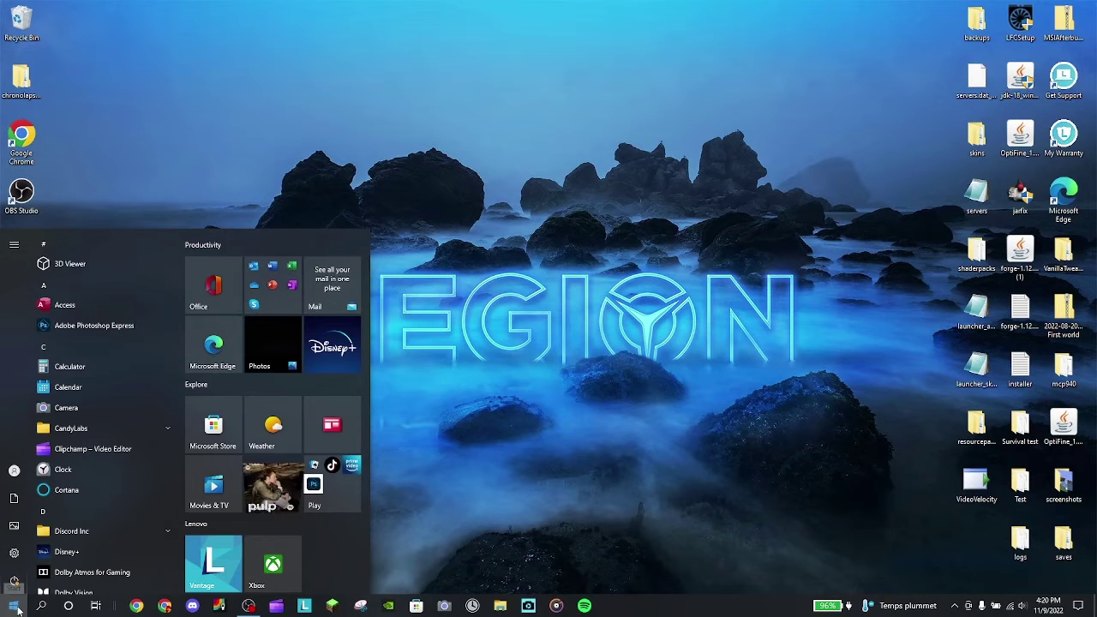
Step: Open the Add or remove programs settings and search the installed apps for "minecraft"
{"action": "mouse_move", "coordinate": [13, 553]}
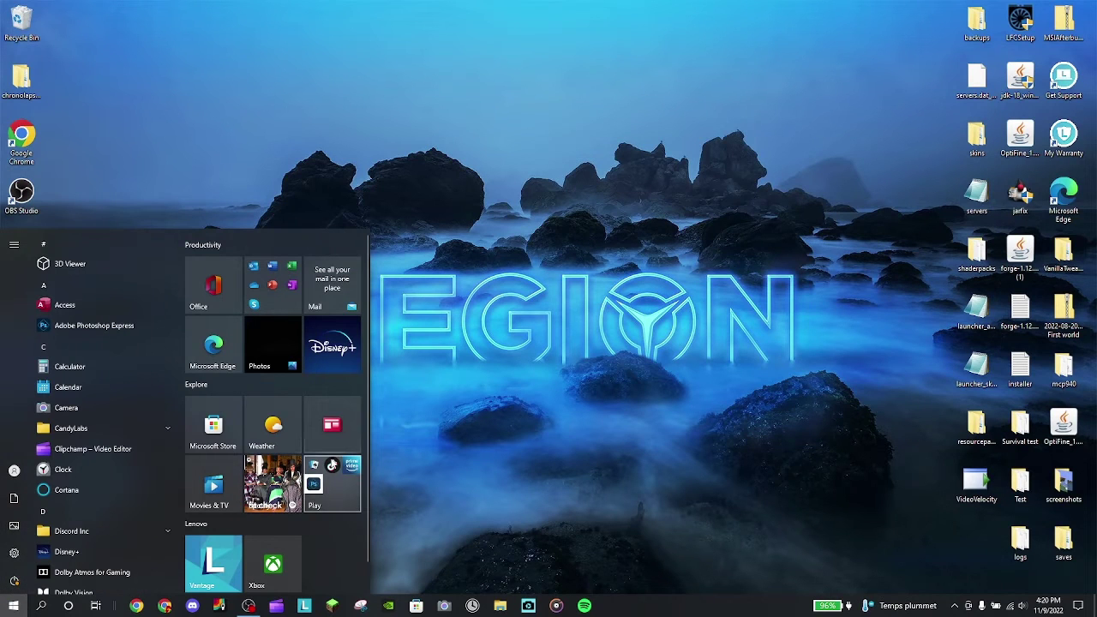
{"action": "type", "text": "add"}
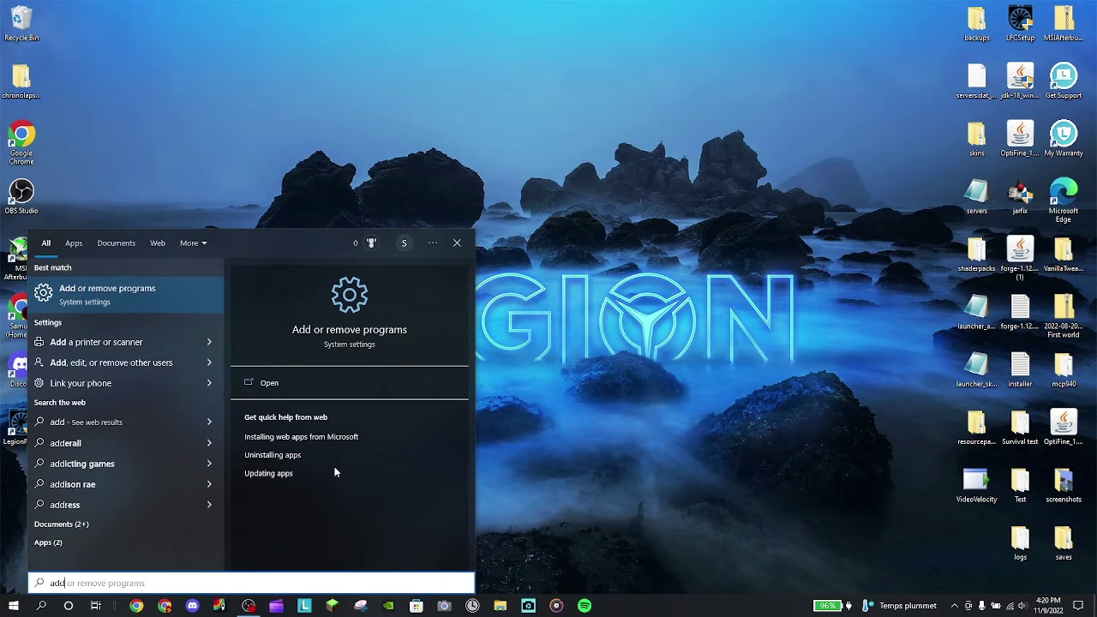
{"action": "left_click", "coordinate": [389, 333]}
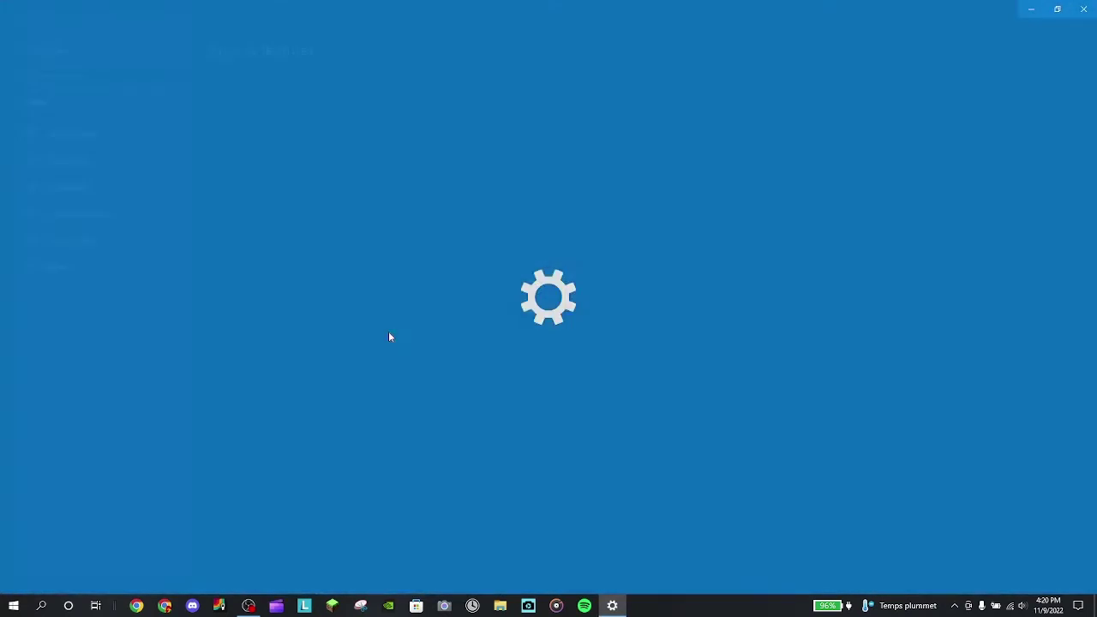
{"action": "left_click", "coordinate": [296, 252]}
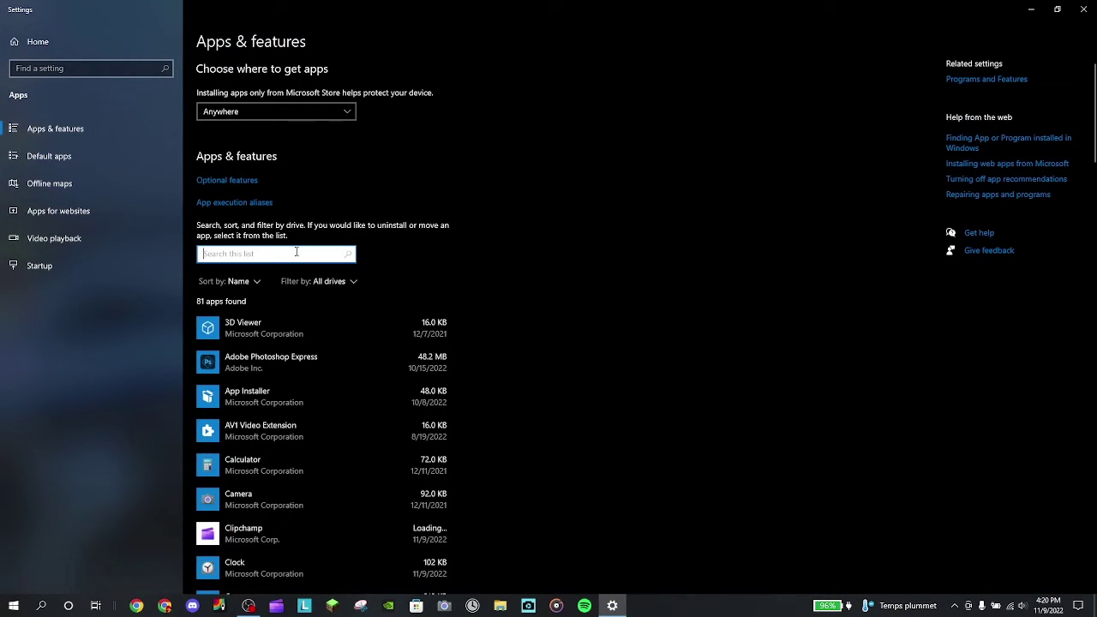
{"action": "type", "text": "minecraft"}
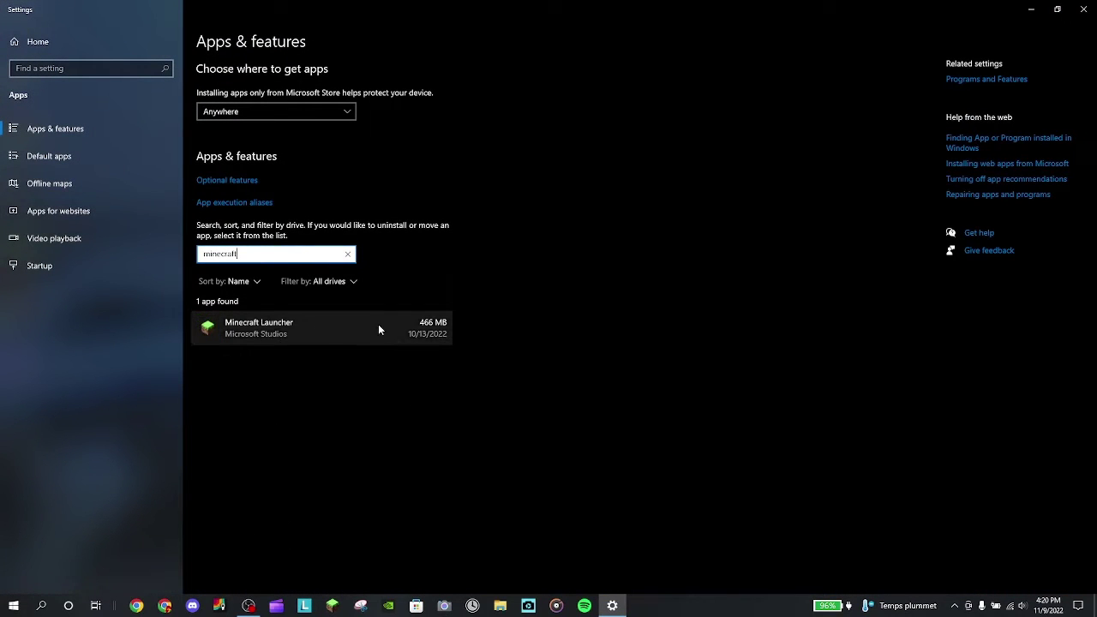
Step: Uninstall Minecraft Launcher and confirm removing the app with its related info
{"action": "left_click", "coordinate": [279, 326]}
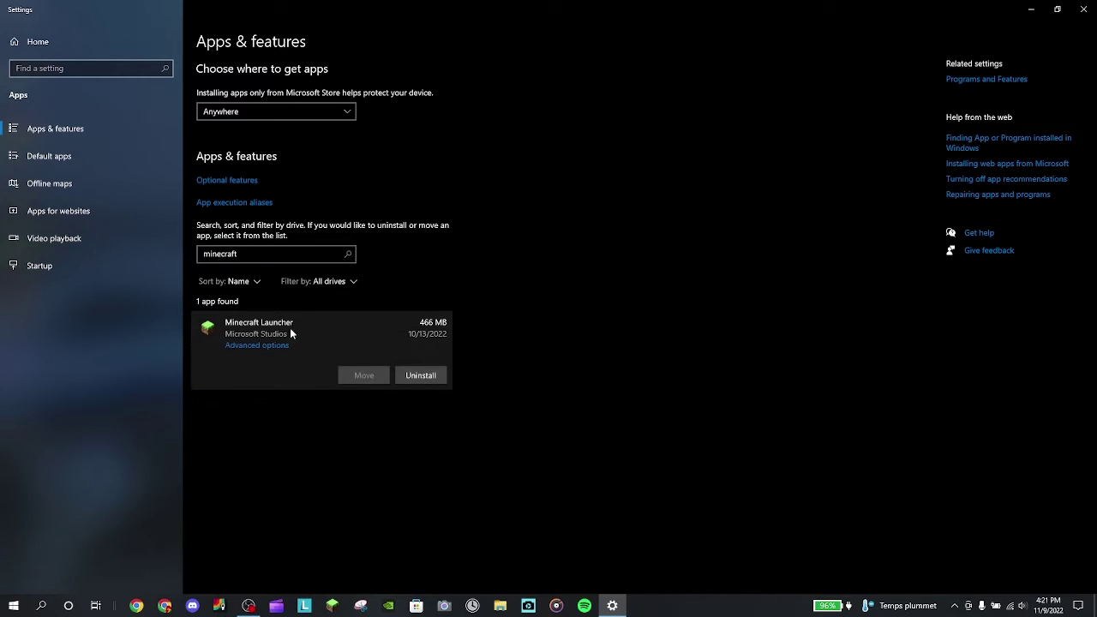
{"action": "left_click", "coordinate": [420, 375]}
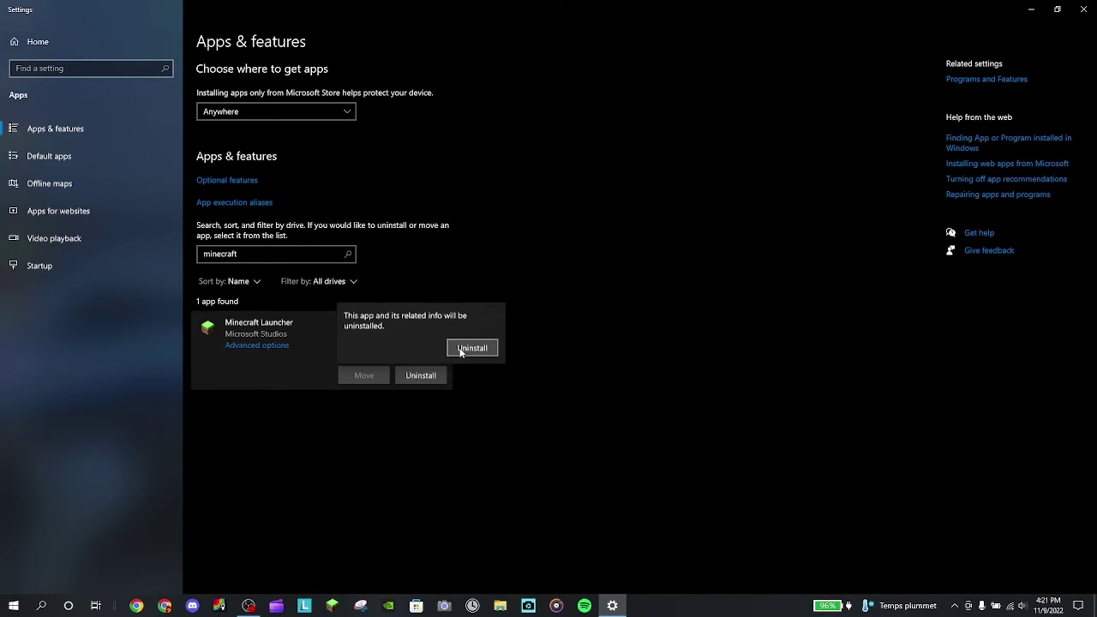
{"action": "left_click", "coordinate": [462, 349]}
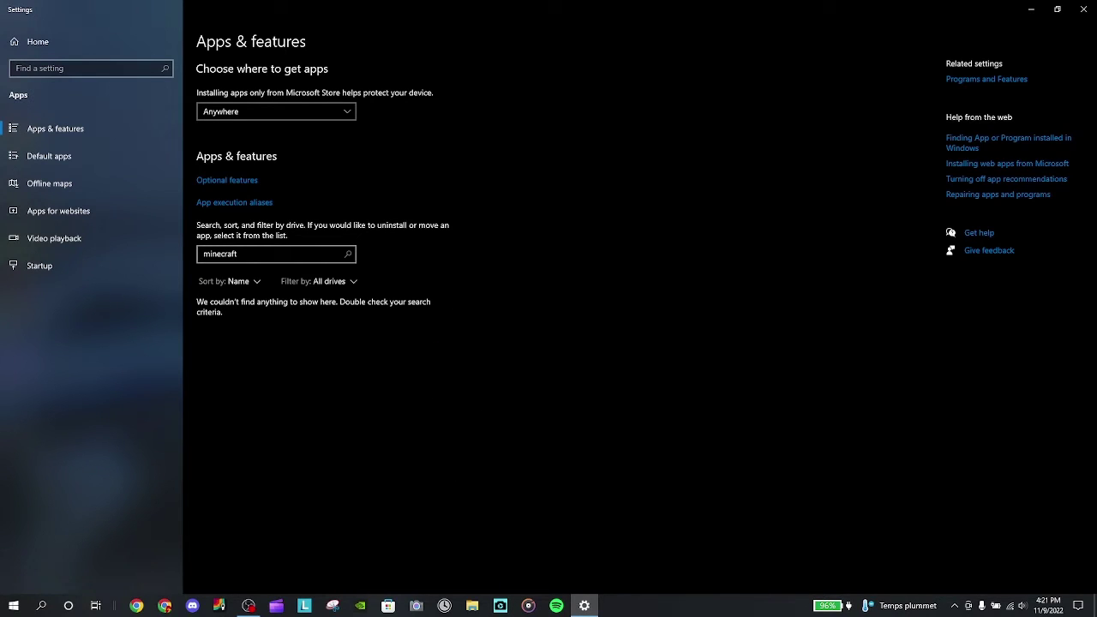
Step: Search the installed apps for "minecraft" again to verify the removal and close the Settings window
{"action": "left_click", "coordinate": [302, 252]}
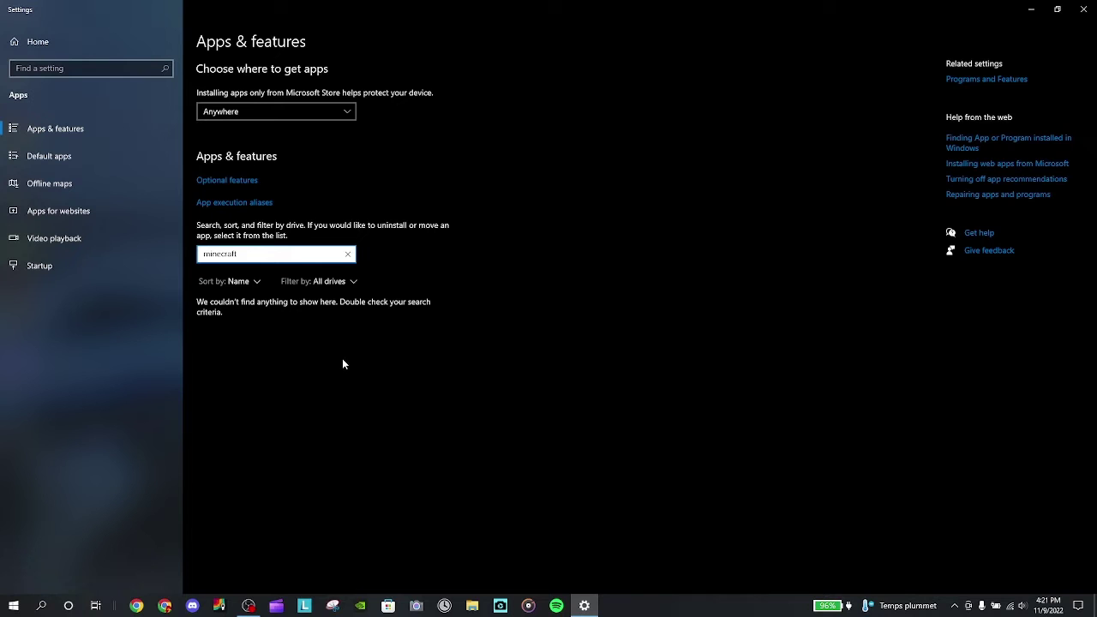
{"action": "key", "text": "ctrl+BackSpace"}
{"action": "type", "text": "minecraft"}
{"action": "left_click", "coordinate": [1083, 9]}
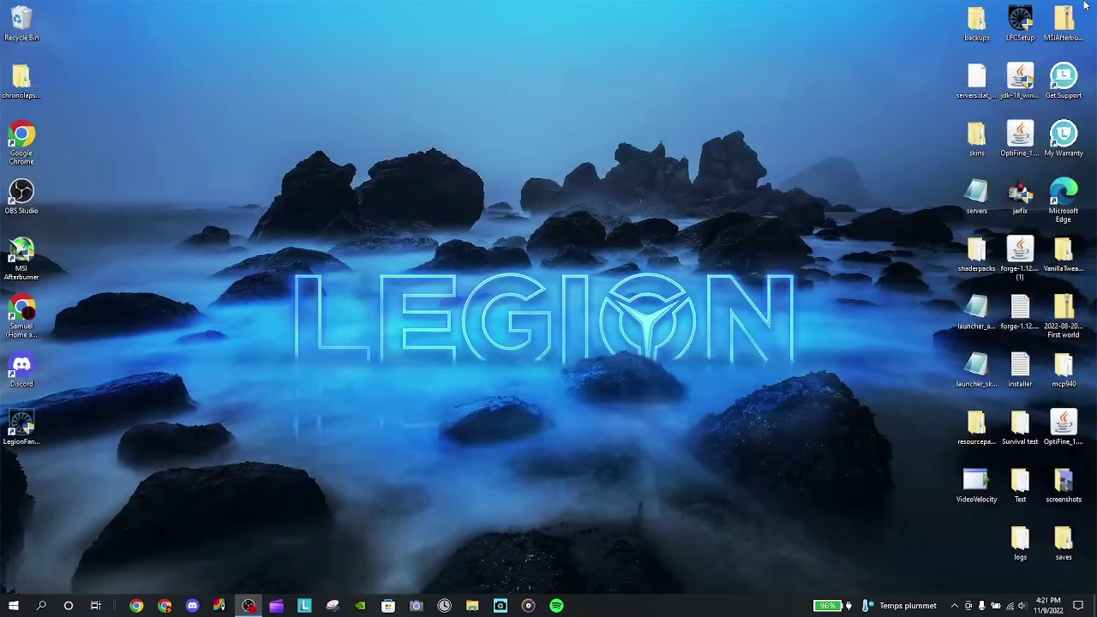
Step: Empty the Recycle Bin and confirm the permanent deletion of its items
{"action": "right_click", "coordinate": [23, 28]}
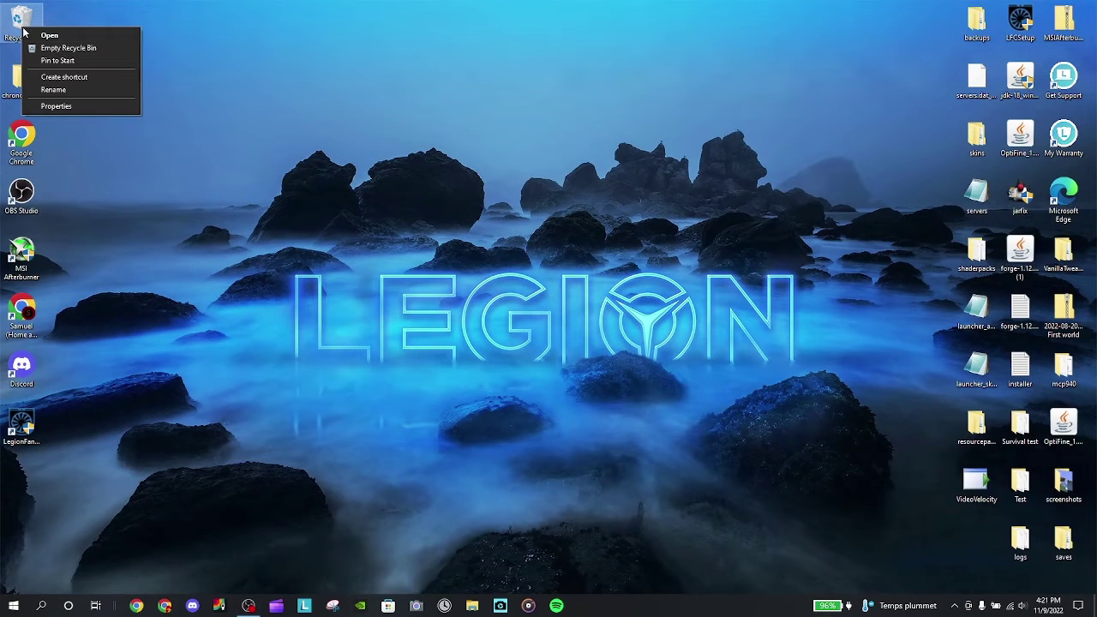
{"action": "left_click", "coordinate": [57, 55]}
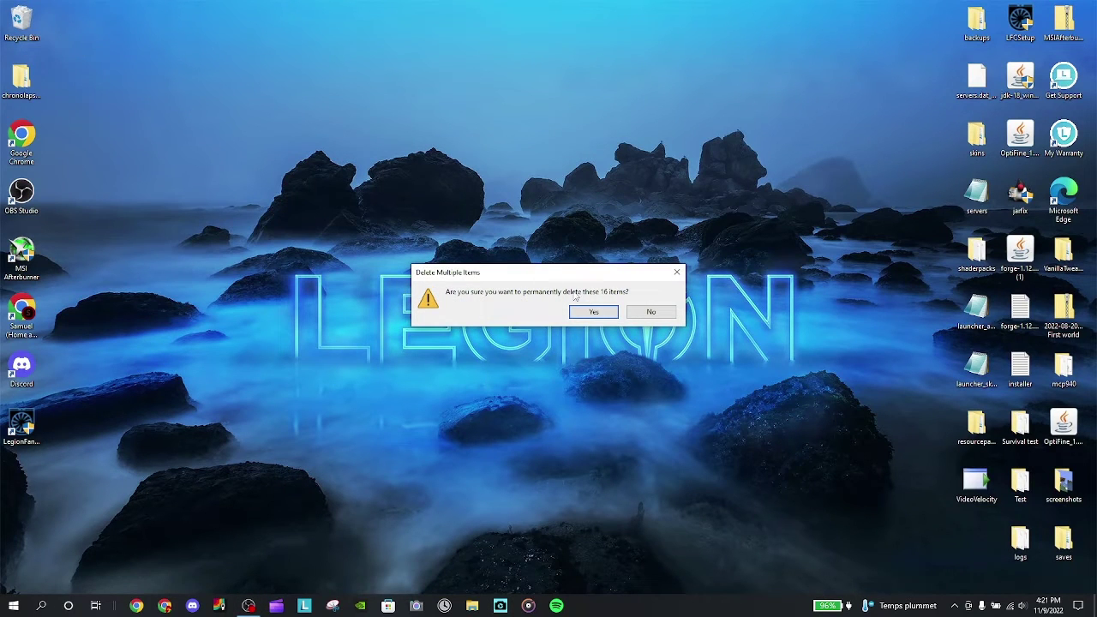
{"action": "left_click", "coordinate": [593, 312]}
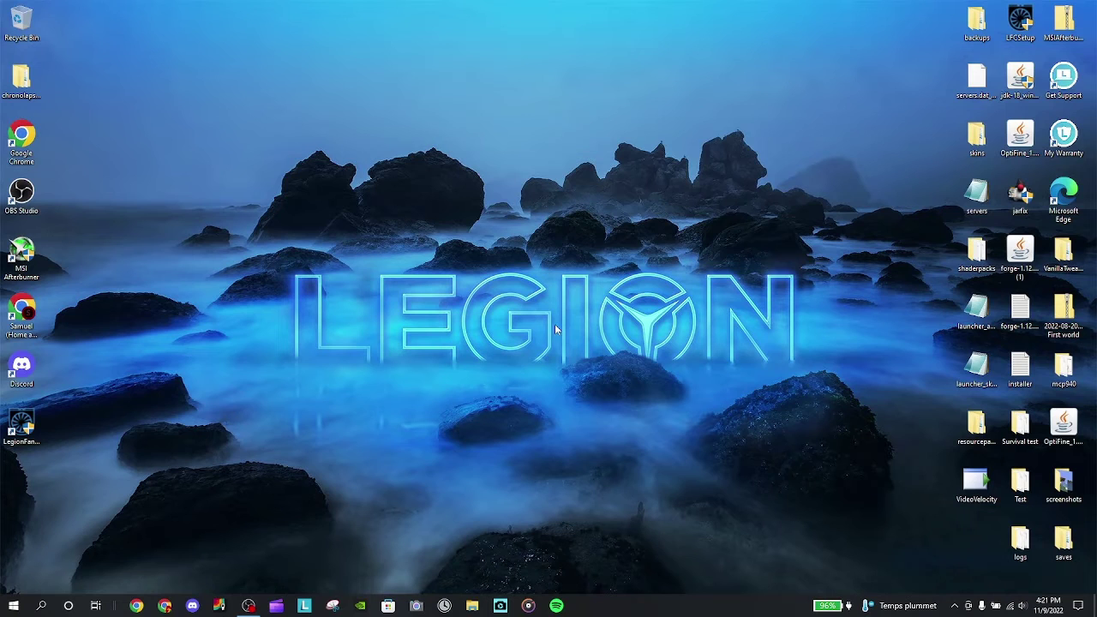
Step: Switch to Microsoft Store and search it for "minecraft launcher"
{"action": "left_click", "coordinate": [389, 606]}
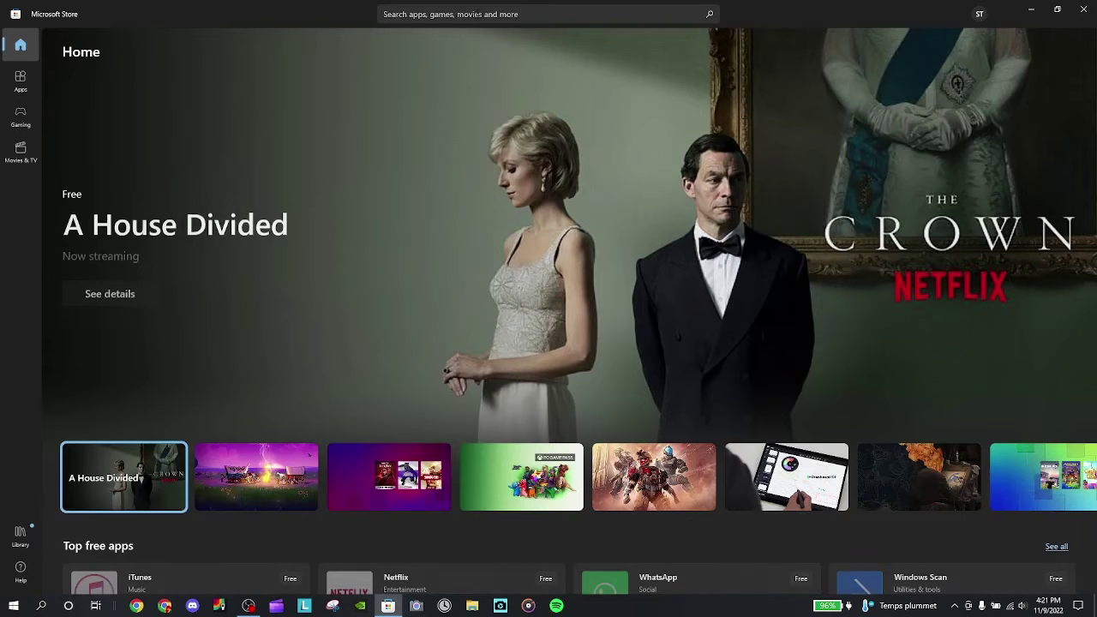
{"action": "left_click", "coordinate": [478, 21]}
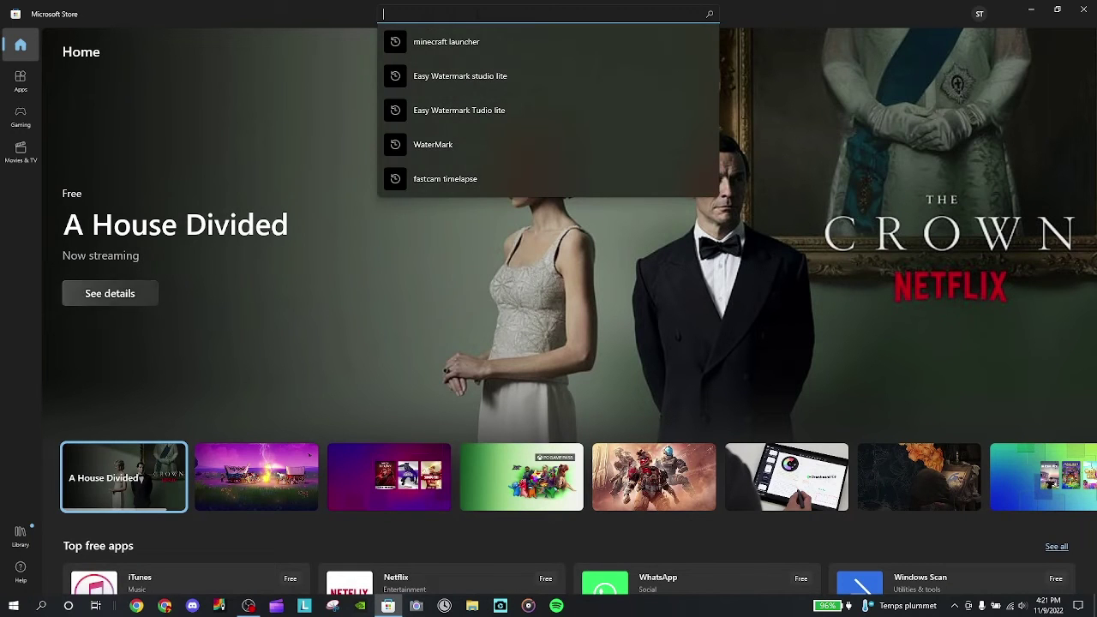
{"action": "type", "text": "minecr"}
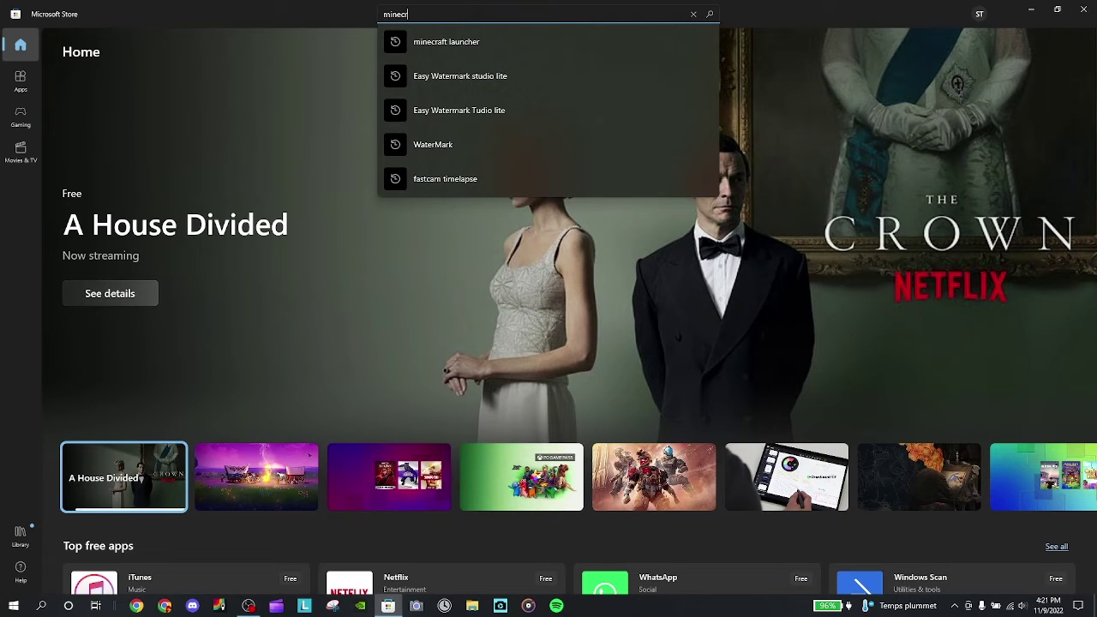
{"action": "type", "text": "aft launcher"}
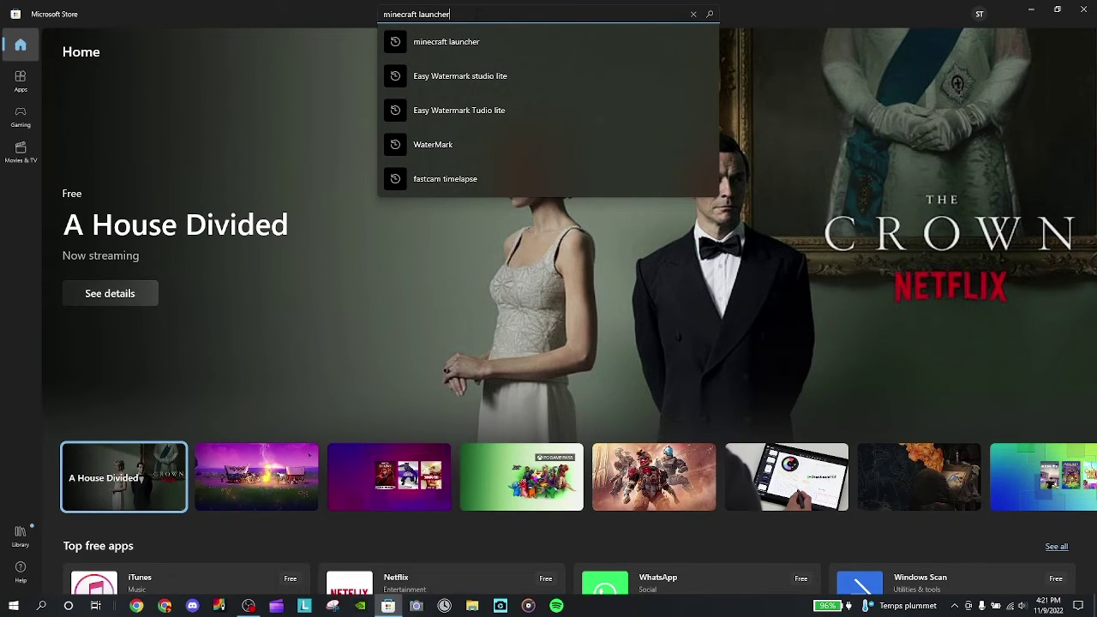
{"action": "key", "text": "Return"}
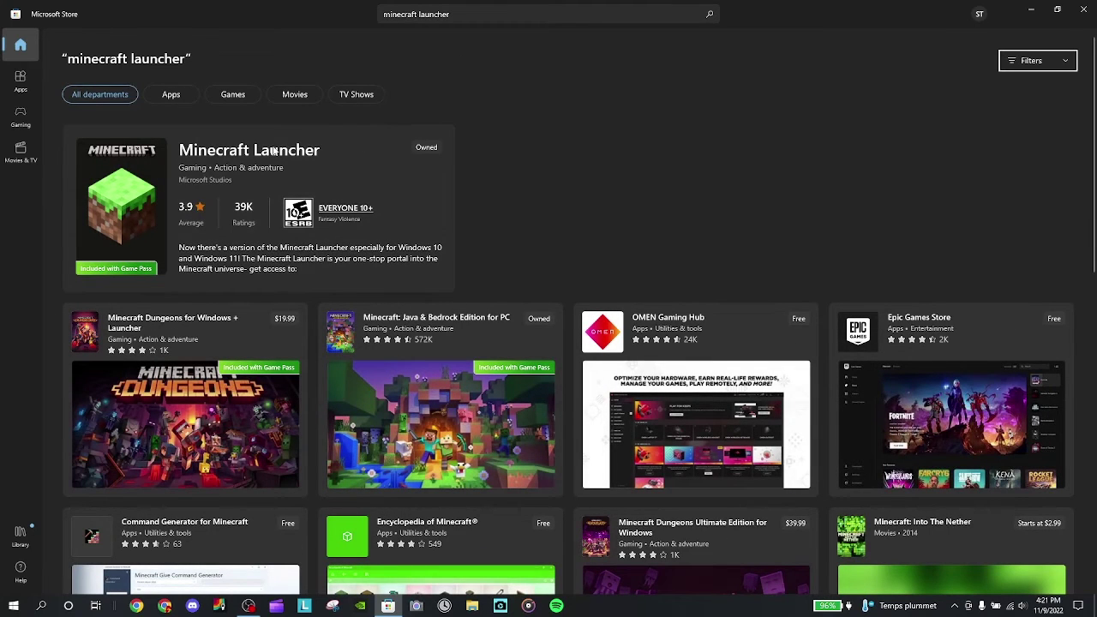
Step: Install Minecraft Launcher from its store page and launch it
{"action": "left_click", "coordinate": [275, 150]}
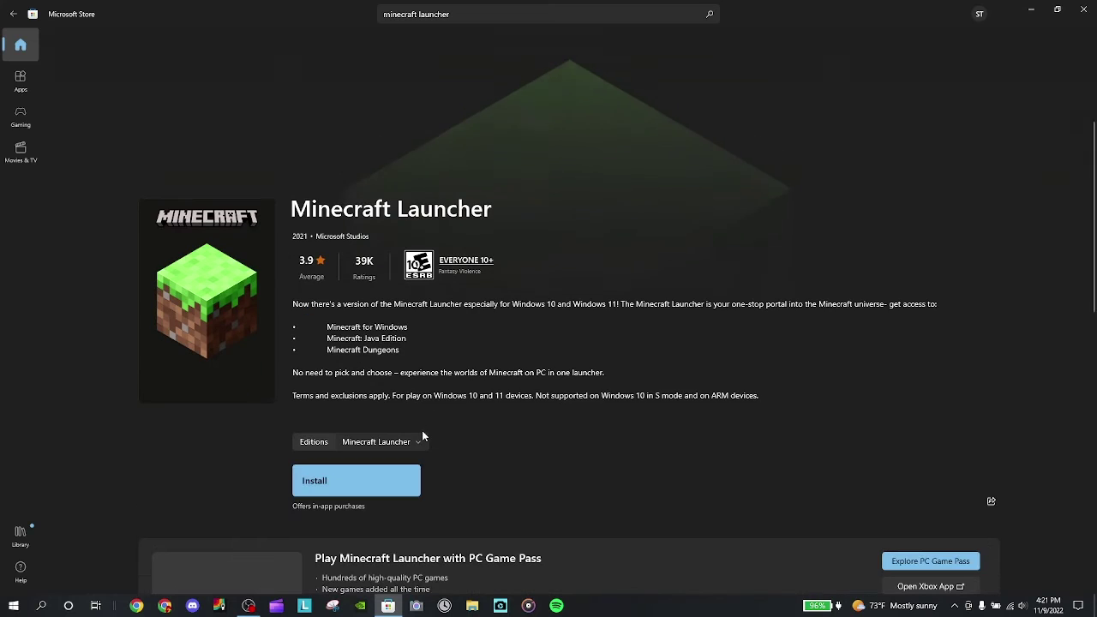
{"action": "left_click", "coordinate": [313, 481]}
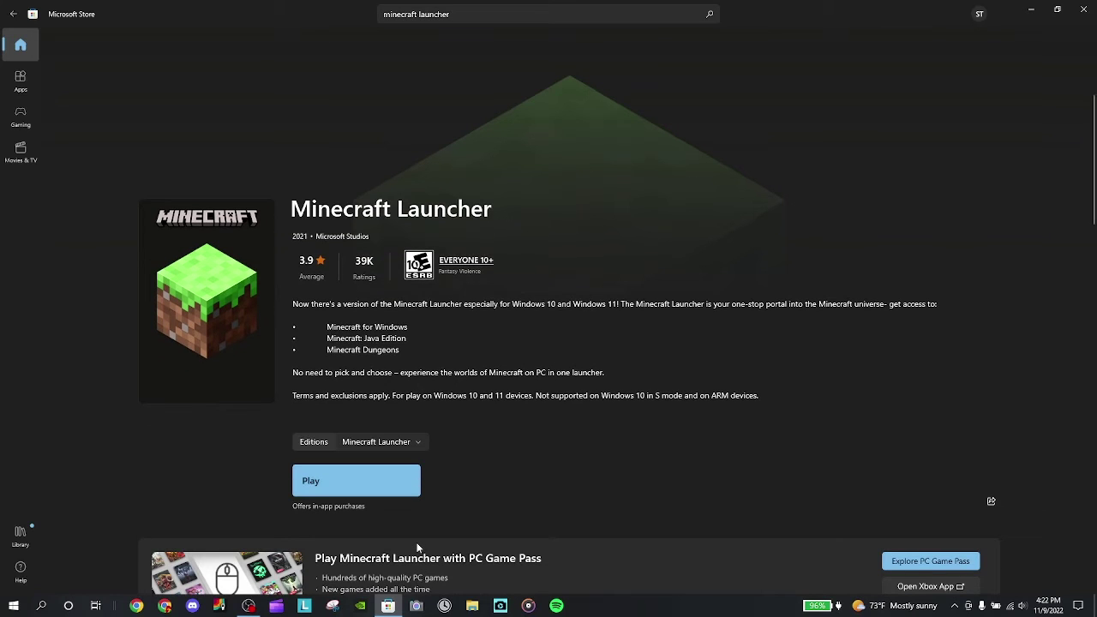
{"action": "left_click", "coordinate": [377, 484]}
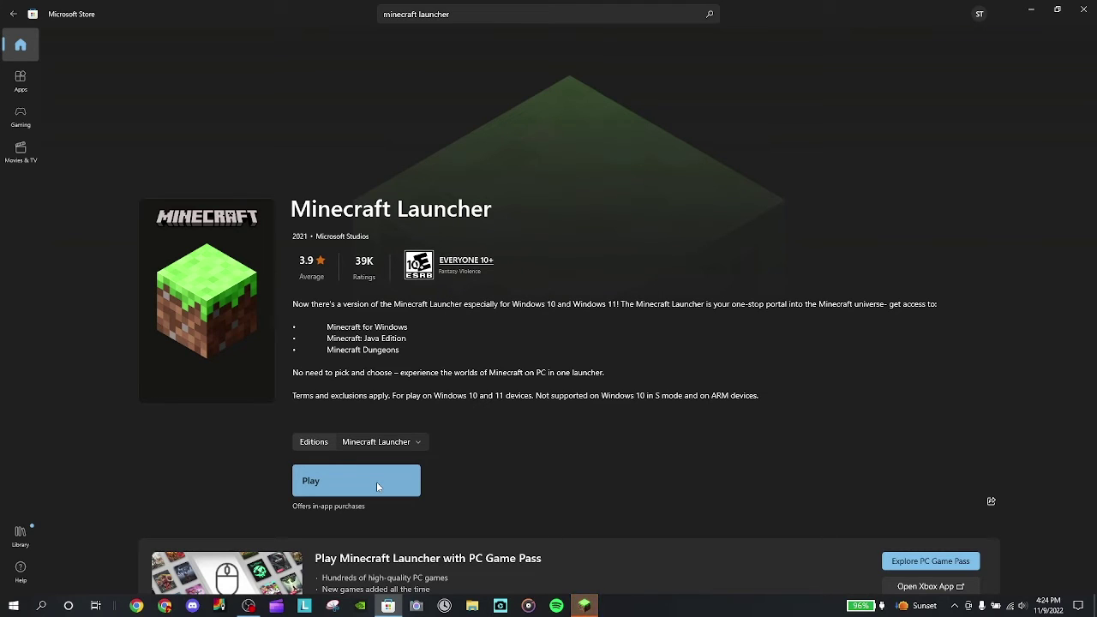
Step: Bring the Minecraft Launcher window to the front and pin the app to the taskbar
{"action": "left_click", "coordinate": [590, 612]}
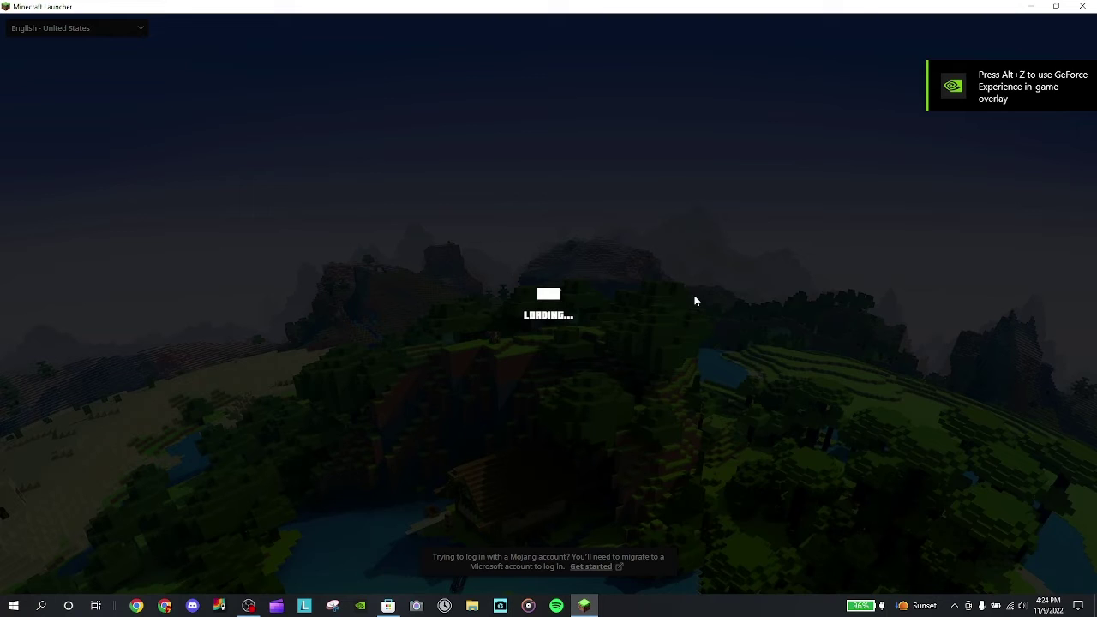
{"action": "right_click", "coordinate": [584, 605]}
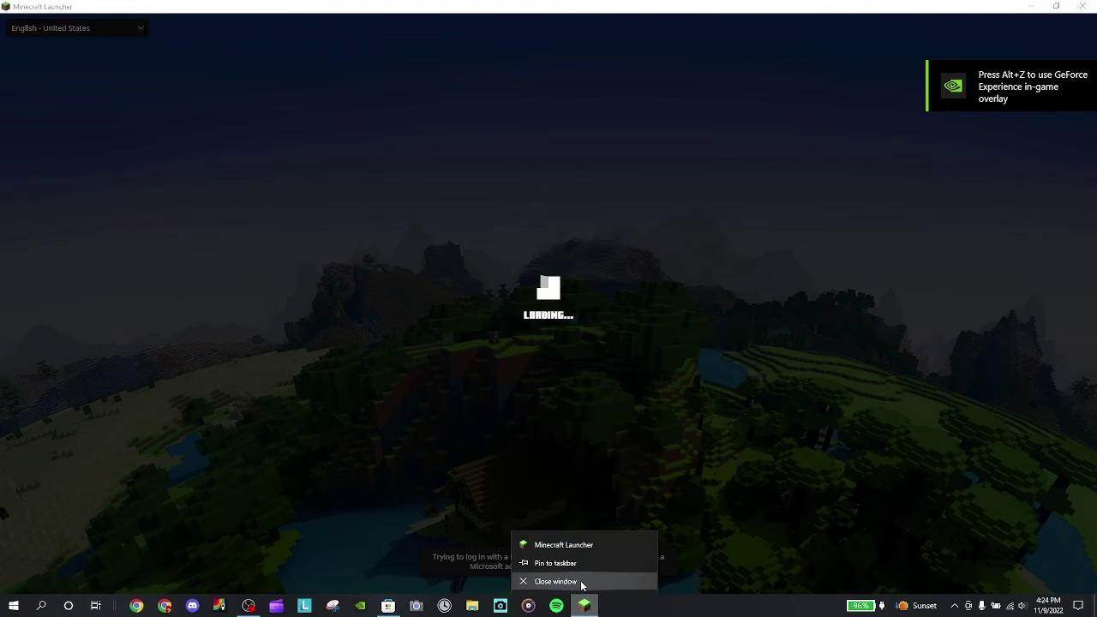
{"action": "left_click", "coordinate": [580, 563]}
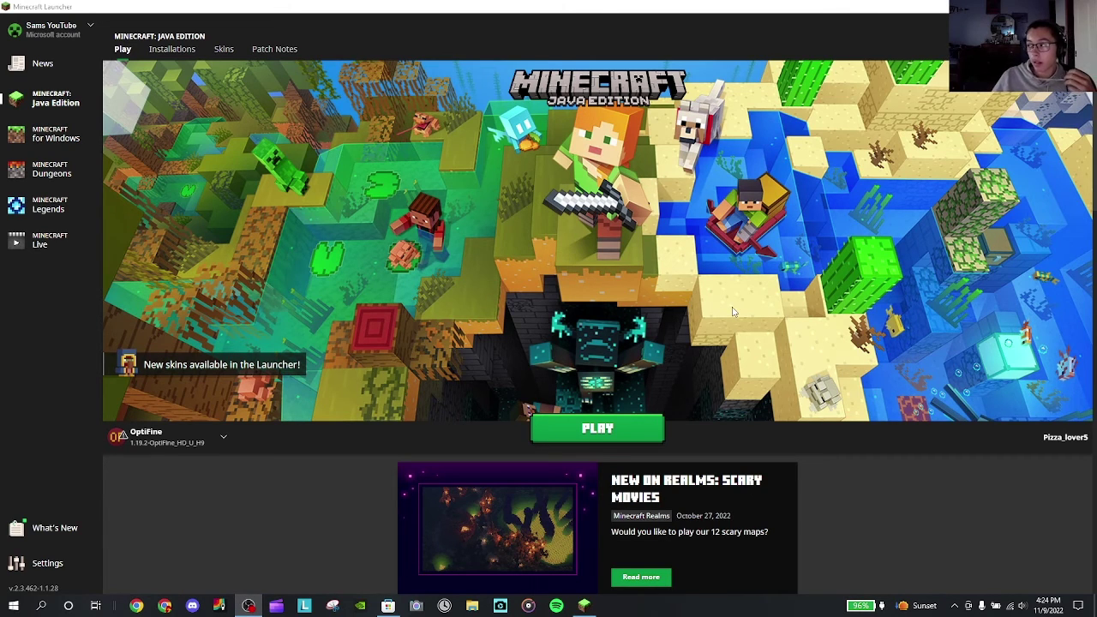
{"action": "left_click", "coordinate": [788, 387]}
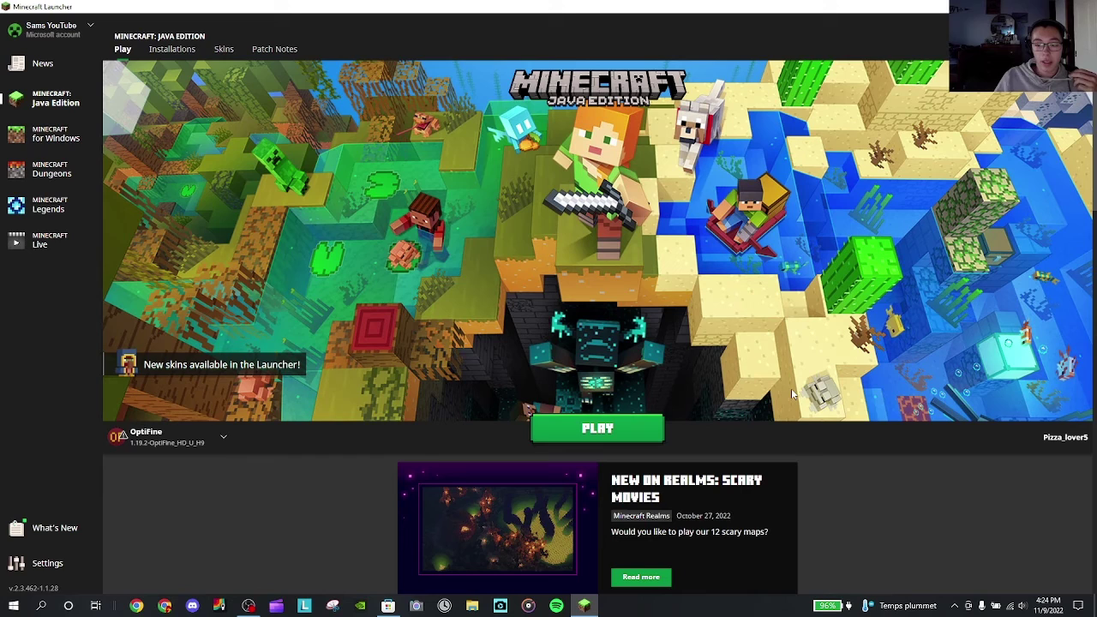